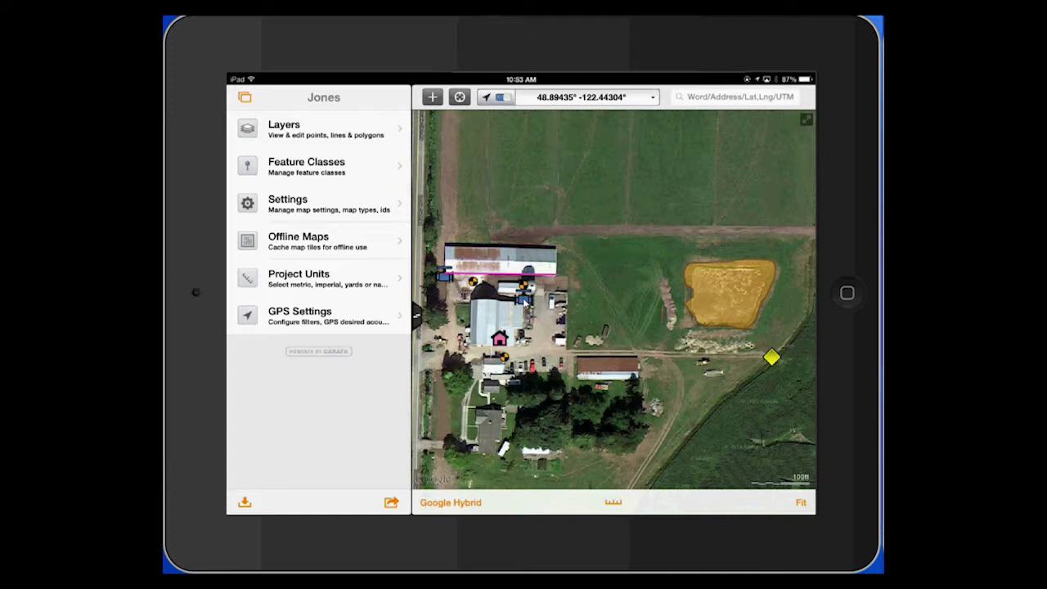
# Check the Gutter Outlet point's attributes, then leave the Jones project for the project gallery
pyautogui.click(525, 299)
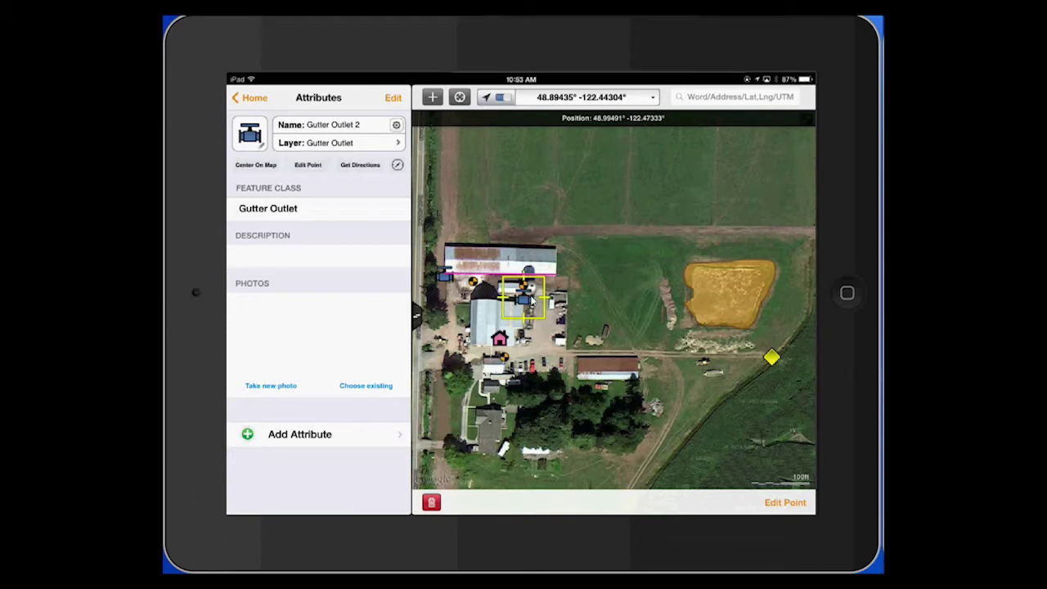
pyautogui.click(250, 99)
pyautogui.click(254, 105)
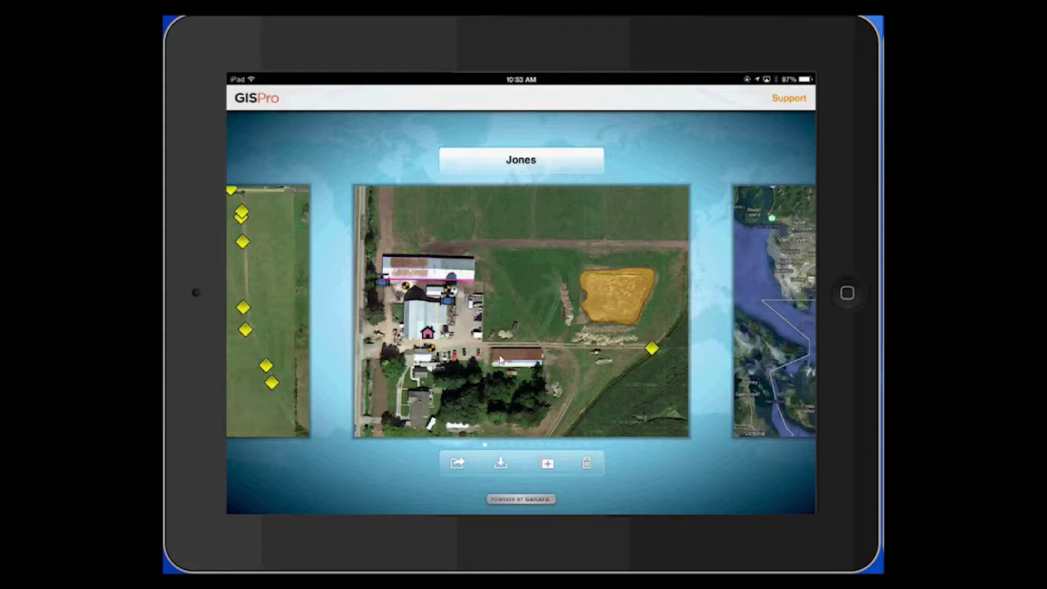
# Export the Jones project as a KMZ file and send it to Dropbox
pyautogui.click(458, 488)
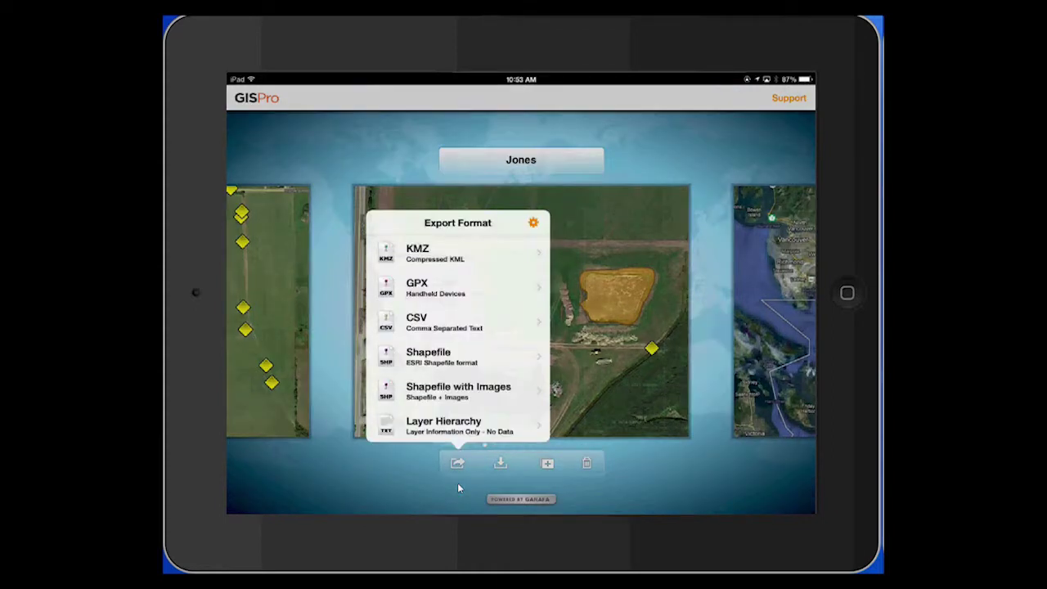
pyautogui.click(441, 261)
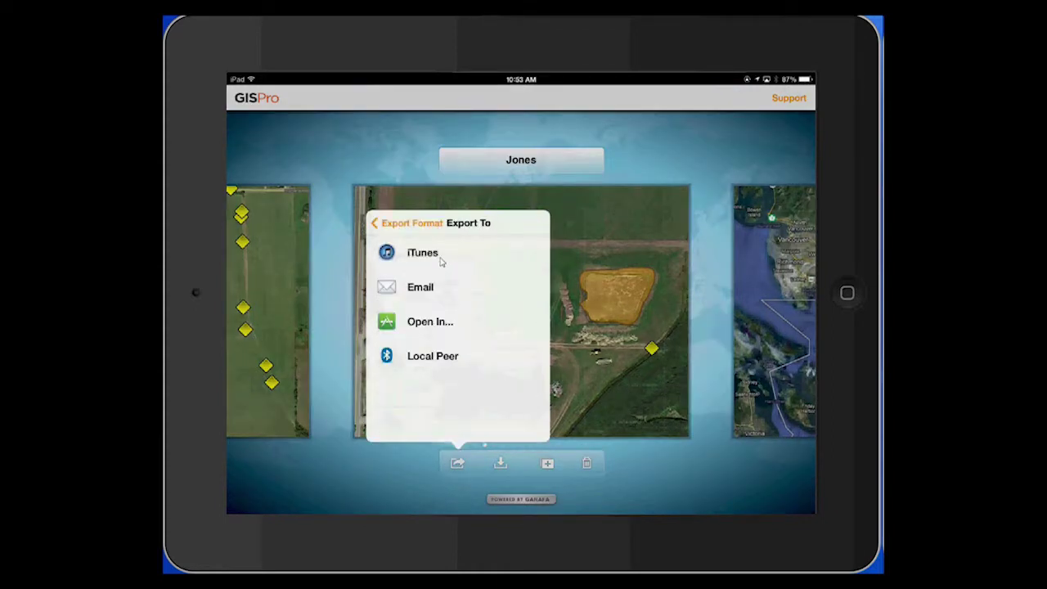
pyautogui.click(438, 327)
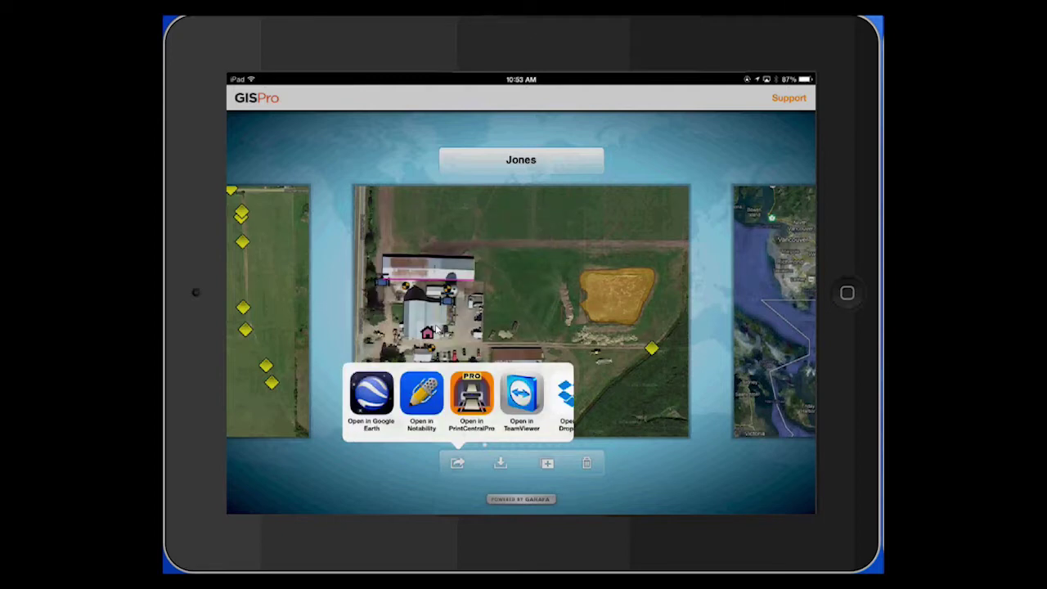
pyautogui.moveTo(556, 396); pyautogui.dragTo(494, 396)
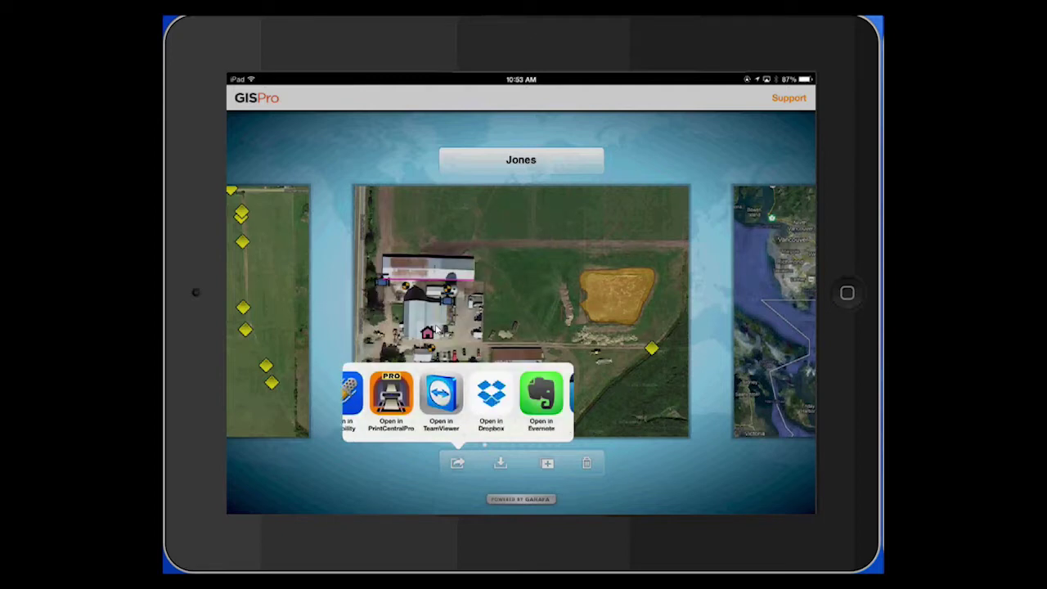
pyautogui.click(485, 401)
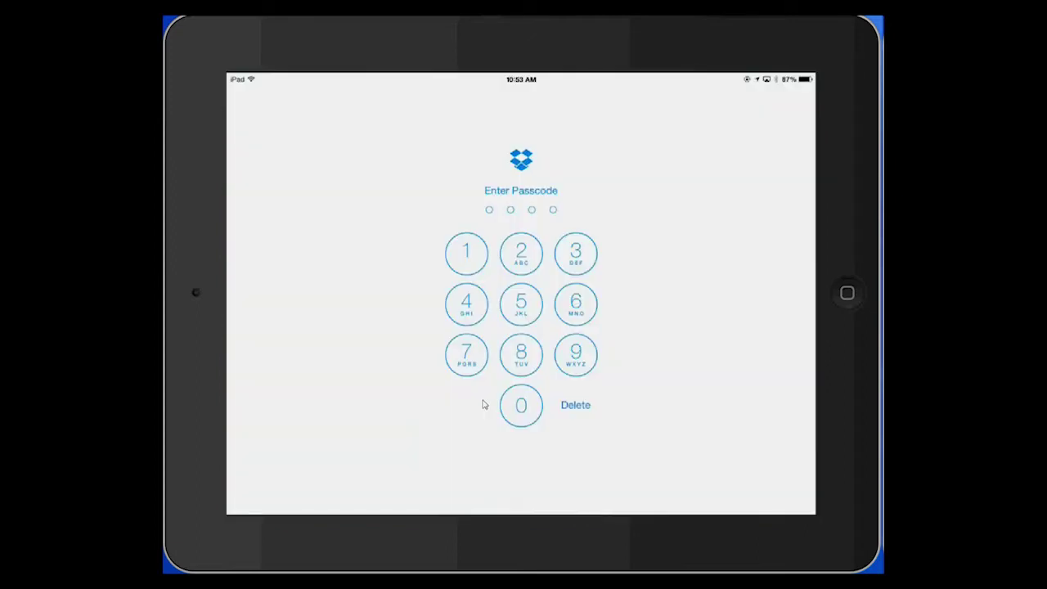
# Enter the Dropbox passcode, let Jones.kmz upload, and switch to ArcMap's Template.mxd window
pyautogui.click(521, 405)
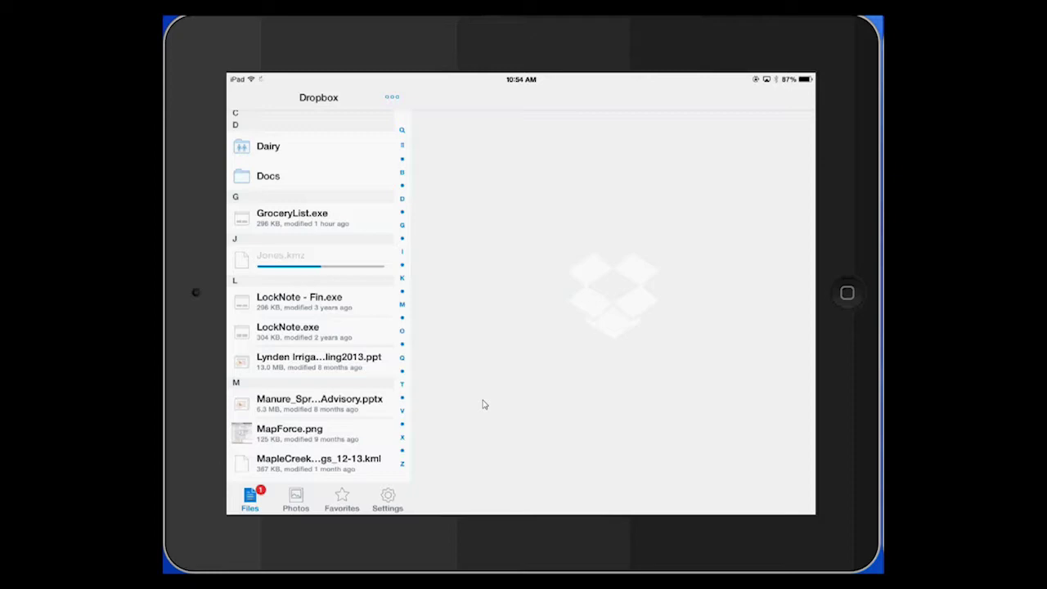
pyautogui.moveTo(601, 583)
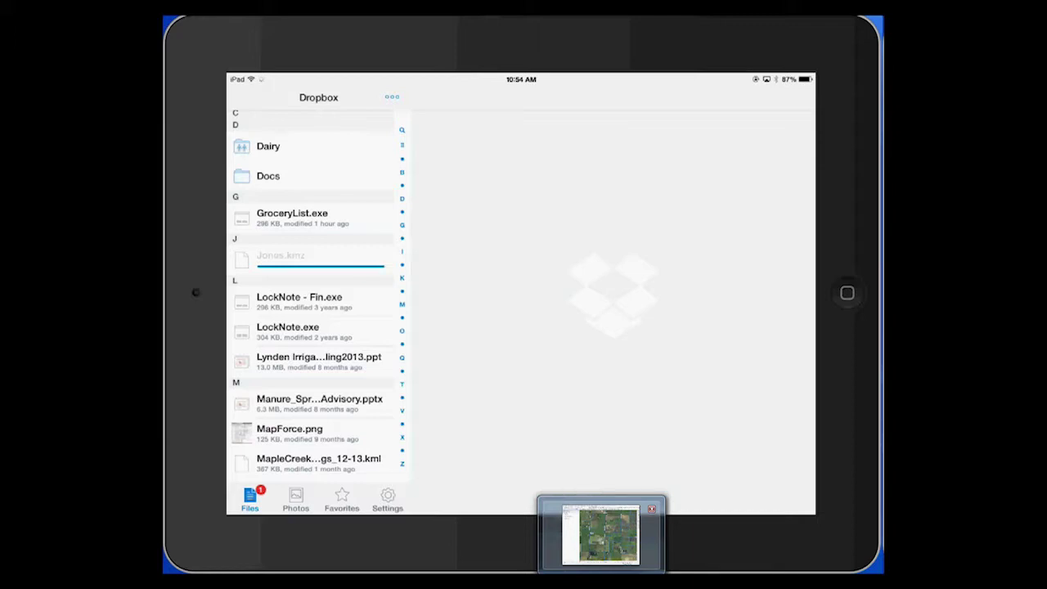
pyautogui.hotkey('alt', 'Tab')
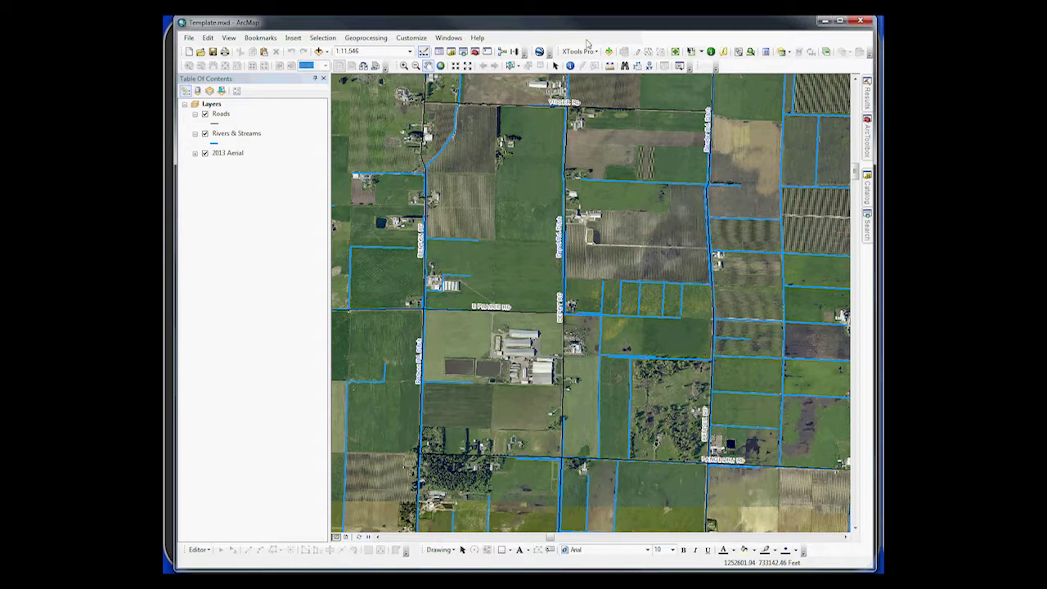
# Search ArcMap's tools for 'kml' and open the KML To Layer (Conversion) tool
pyautogui.click(452, 38)
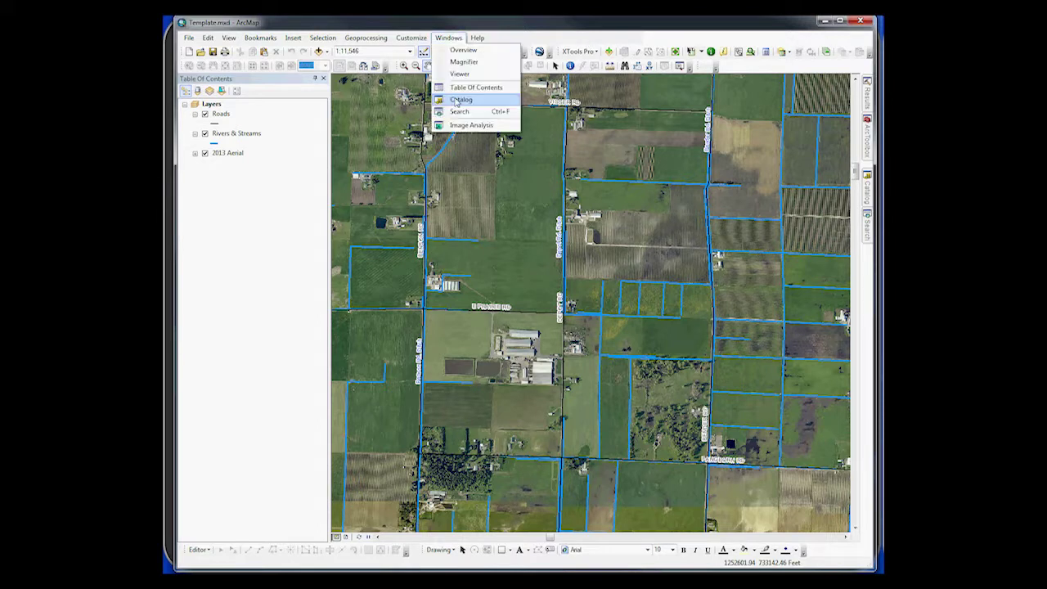
pyautogui.click(454, 113)
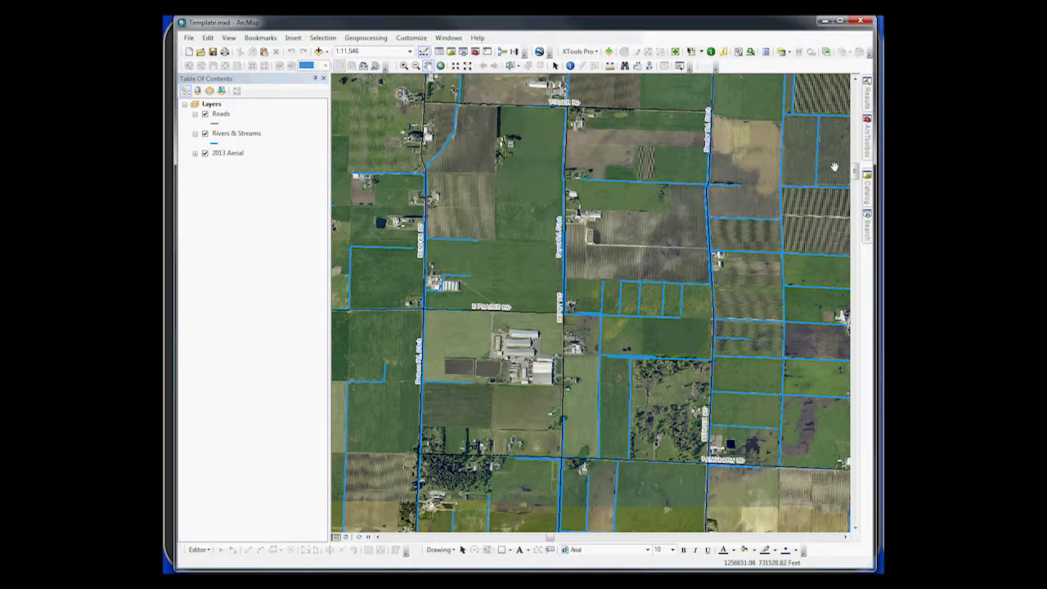
pyautogui.moveTo(869, 231)
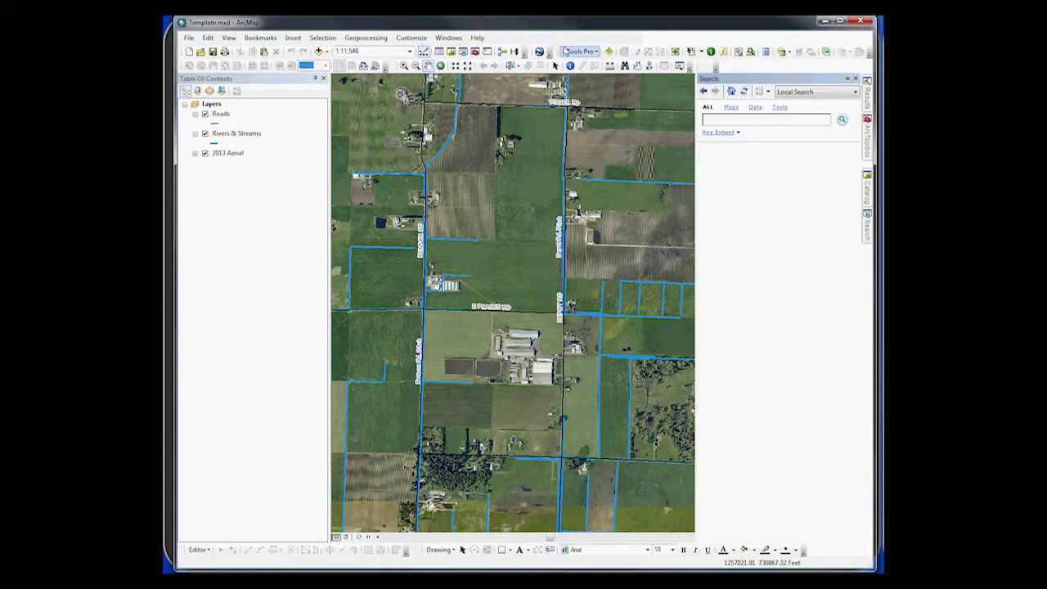
pyautogui.click(447, 38)
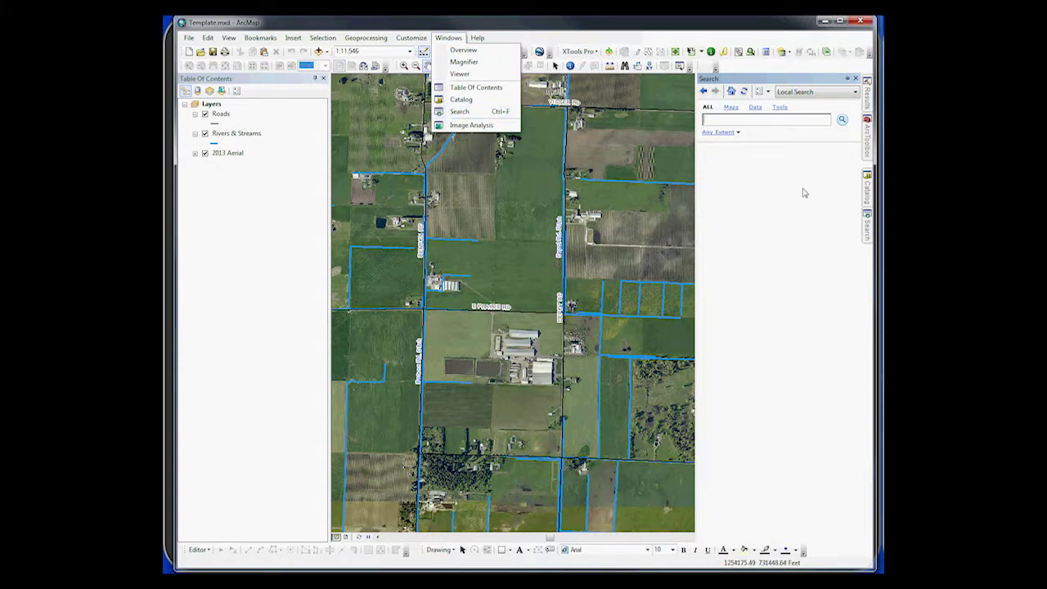
pyautogui.click(742, 120)
pyautogui.write('kml')
pyautogui.press('Return')
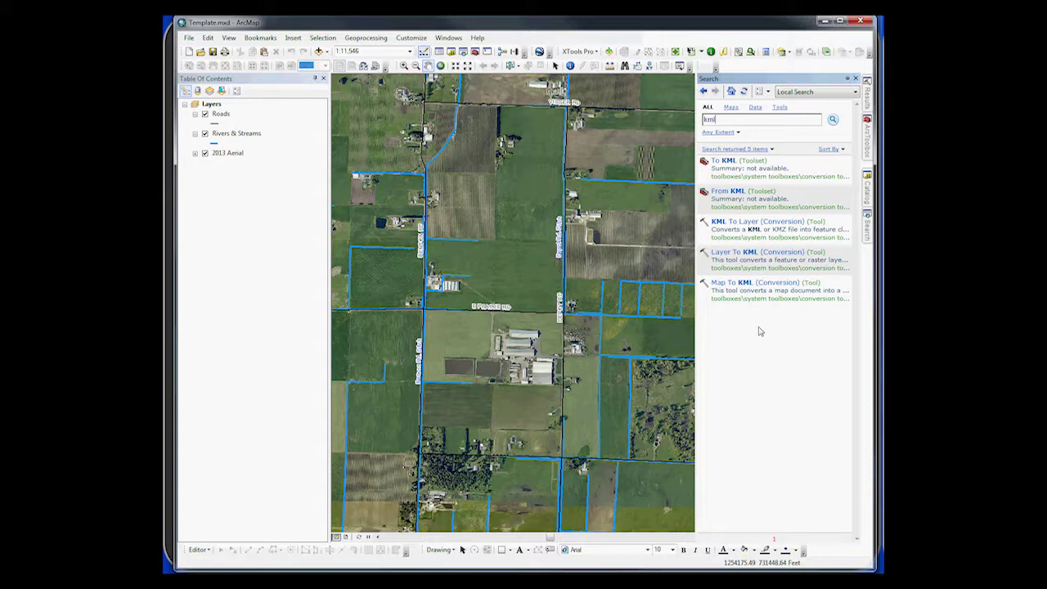
pyautogui.click(735, 223)
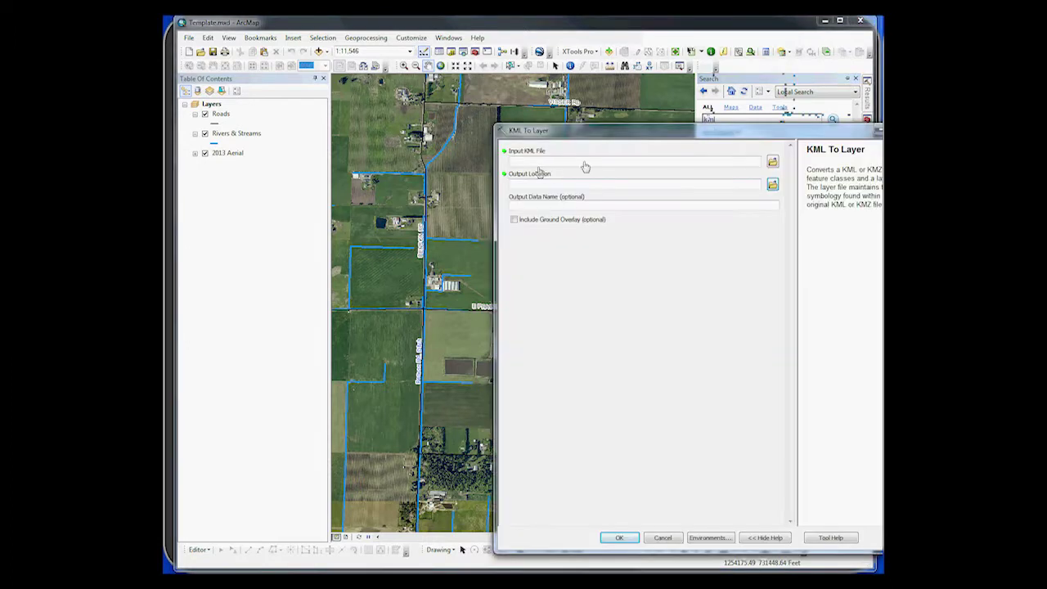
# Set Jones.kmz from the My Dropbox folder as the input KML file
pyautogui.click(772, 163)
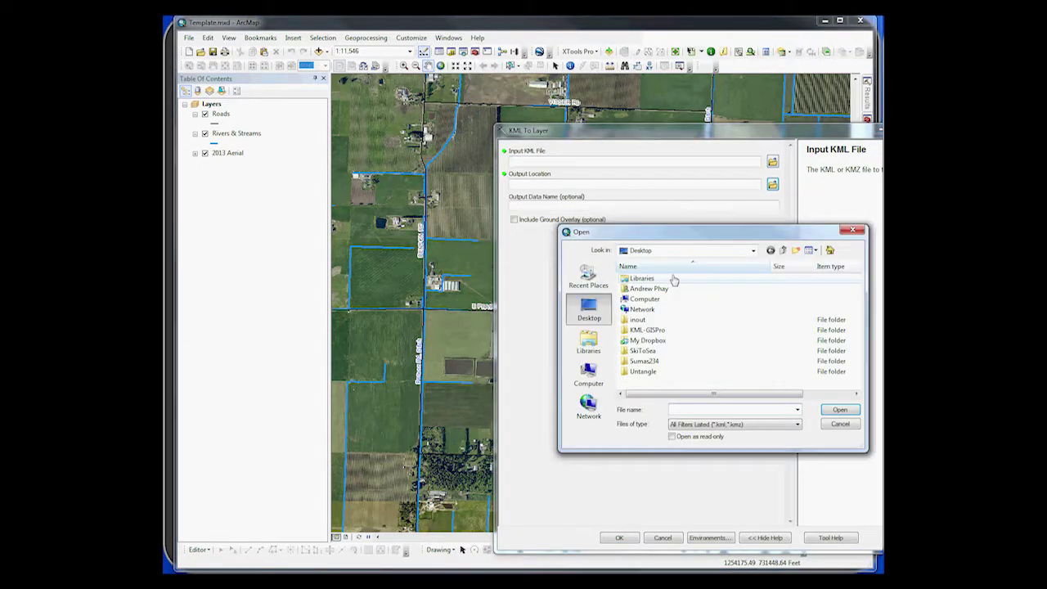
pyautogui.doubleClick(647, 340)
pyautogui.scroll(-5, 656, 352)
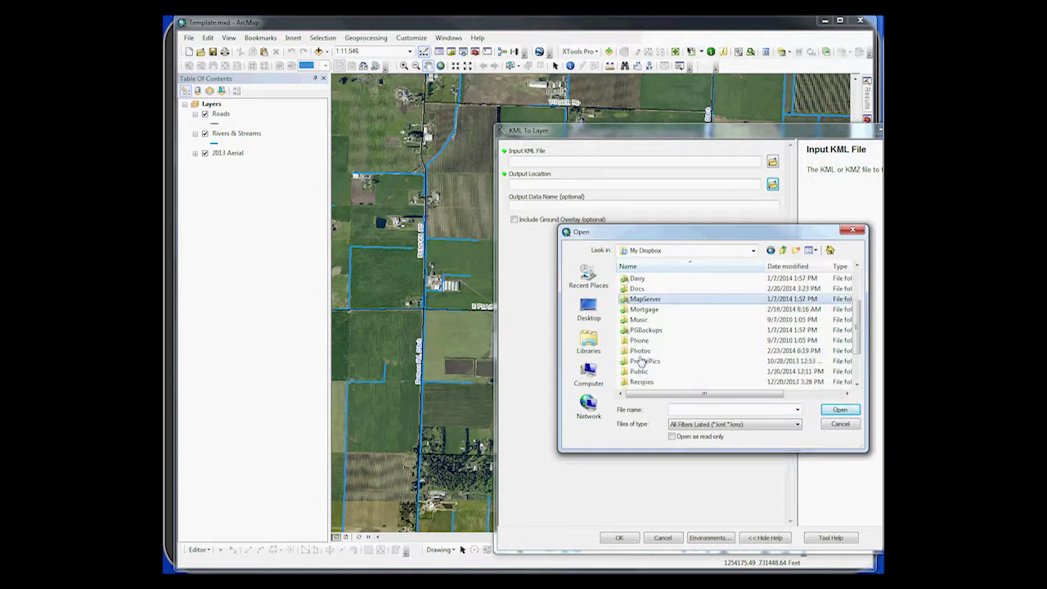
pyautogui.click(643, 361)
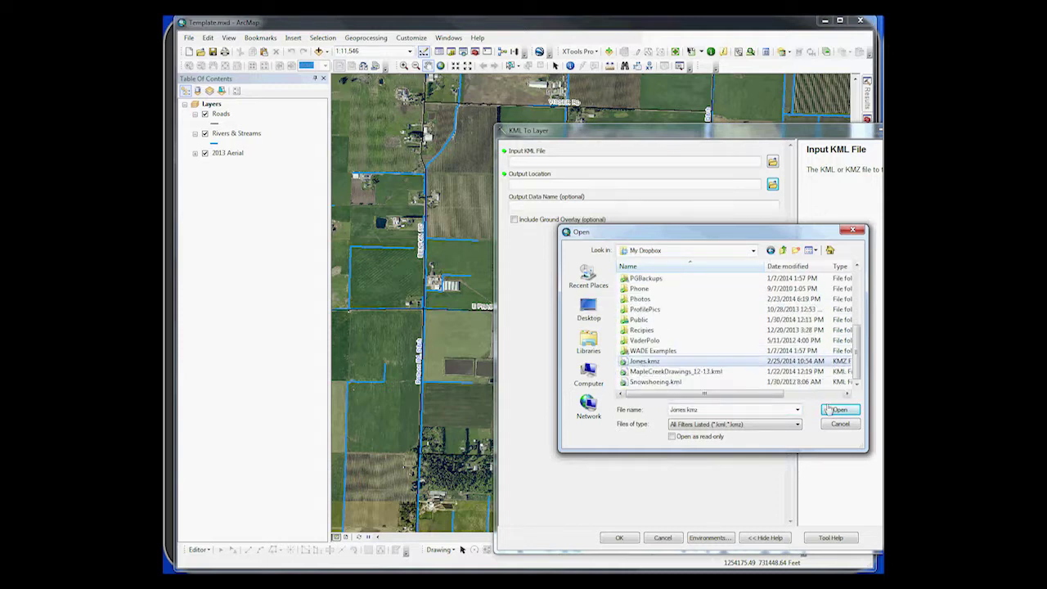
pyautogui.click(828, 409)
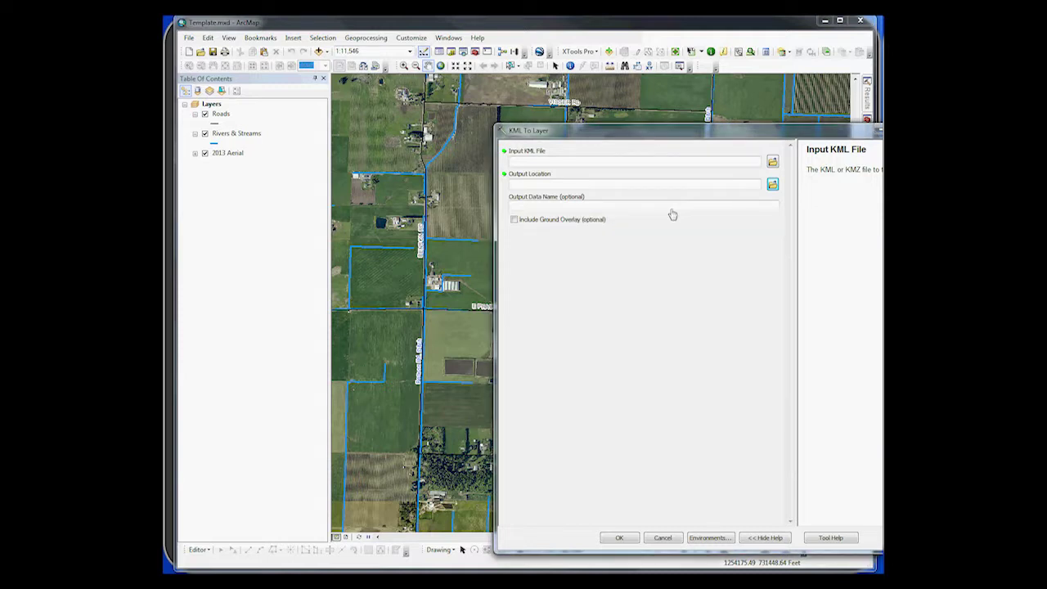
# Set output location to Desktop\KML-GISPro, keep the name Jones, and run the conversion
pyautogui.click(772, 186)
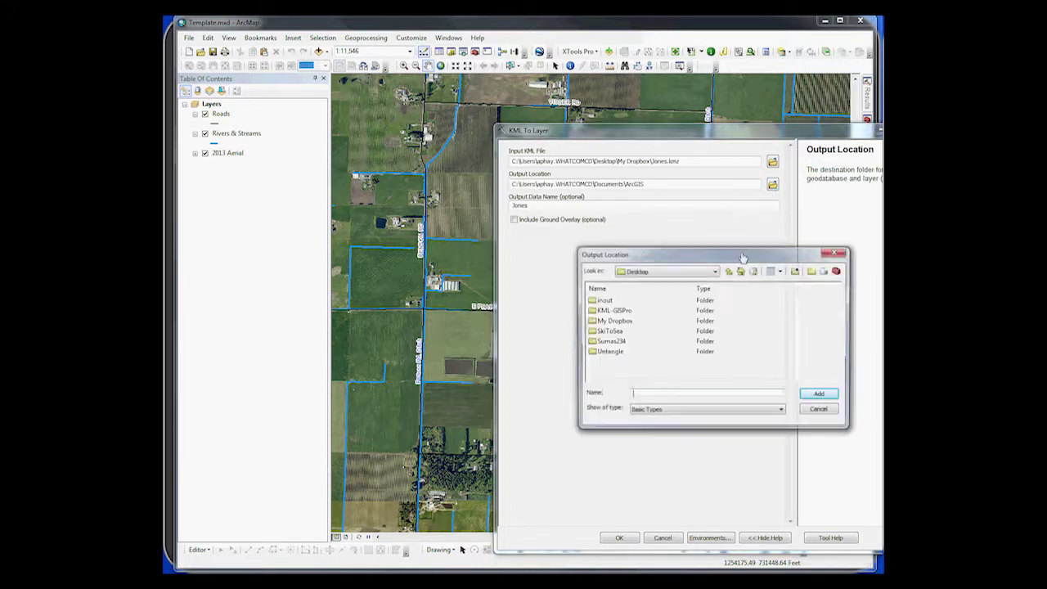
pyautogui.click(614, 310)
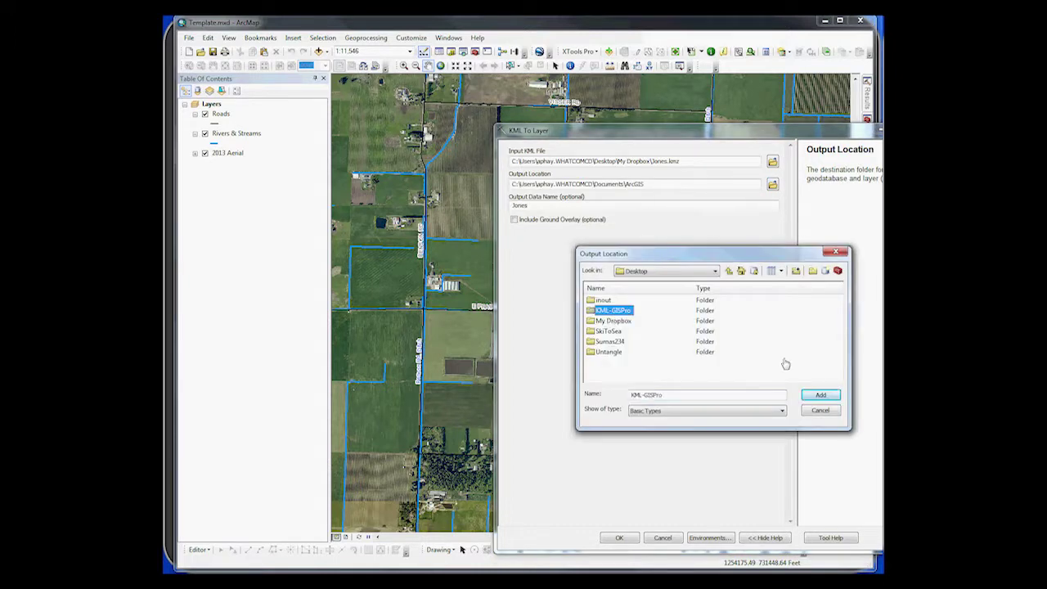
pyautogui.click(821, 397)
pyautogui.click(820, 397)
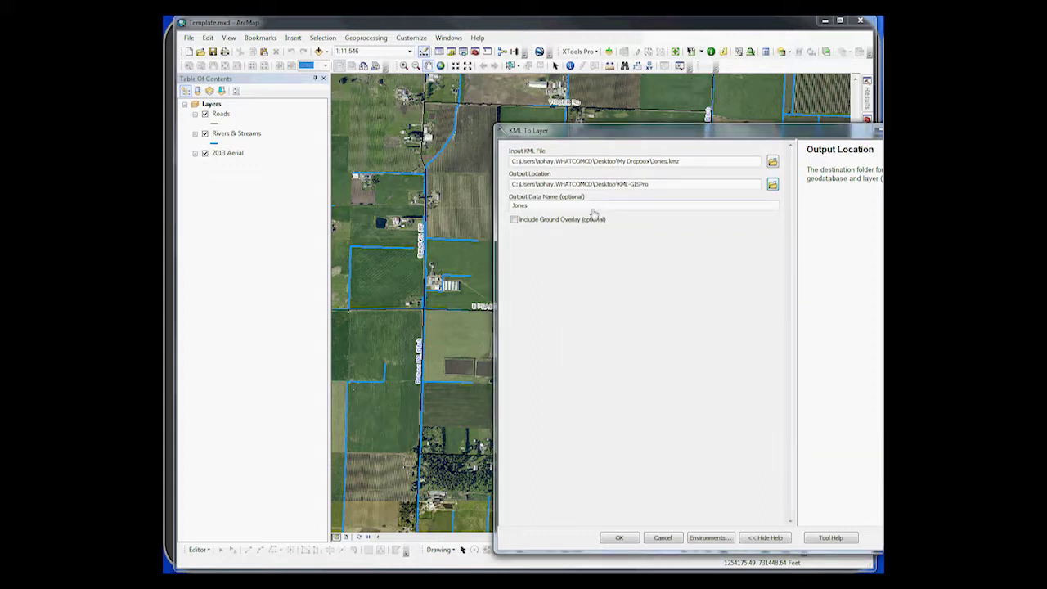
pyautogui.click(529, 207)
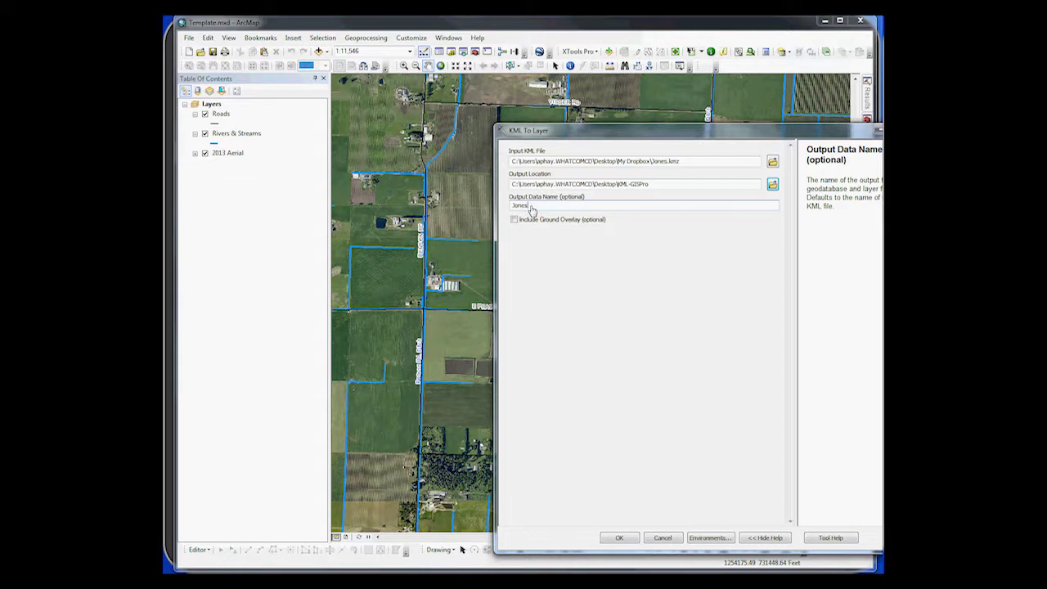
pyautogui.click(624, 538)
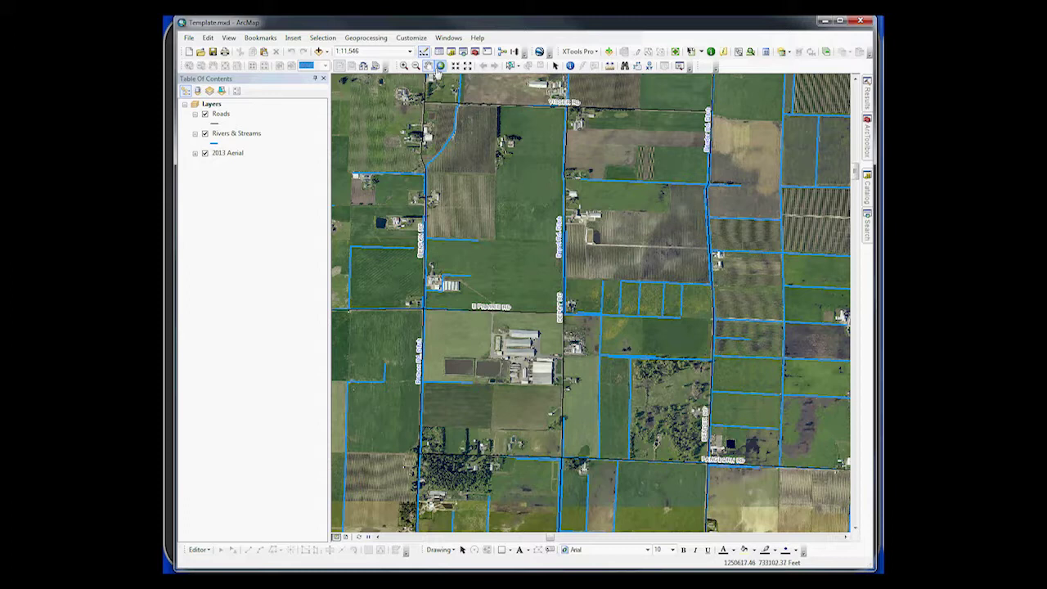
# Browse KML-GISPro in Catalog, inspect Jones.gdb's Placemarks, and drag Jones.lyr onto the map
pyautogui.click(860, 194)
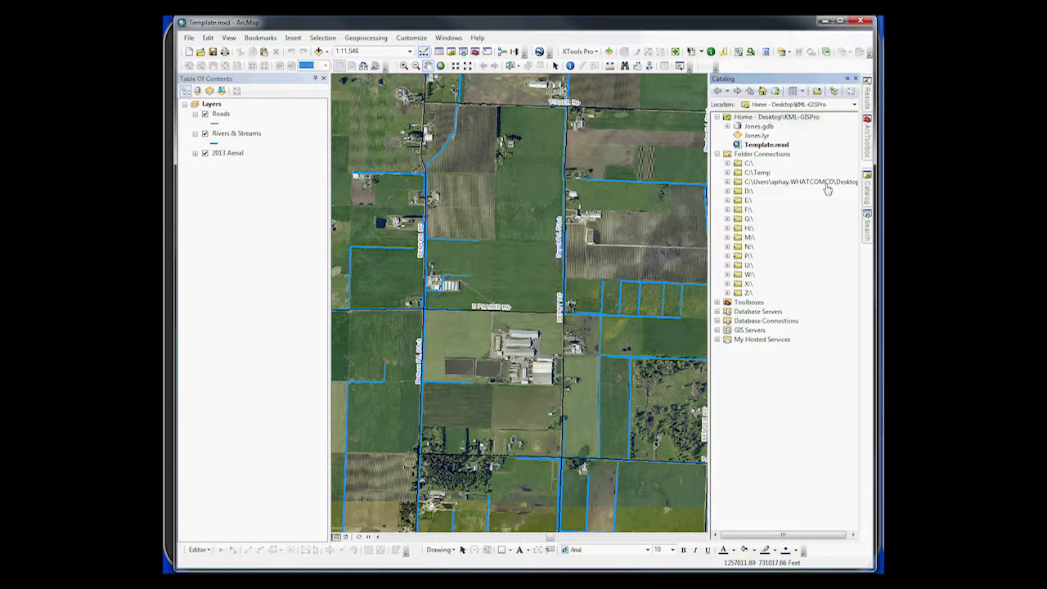
pyautogui.click(744, 118)
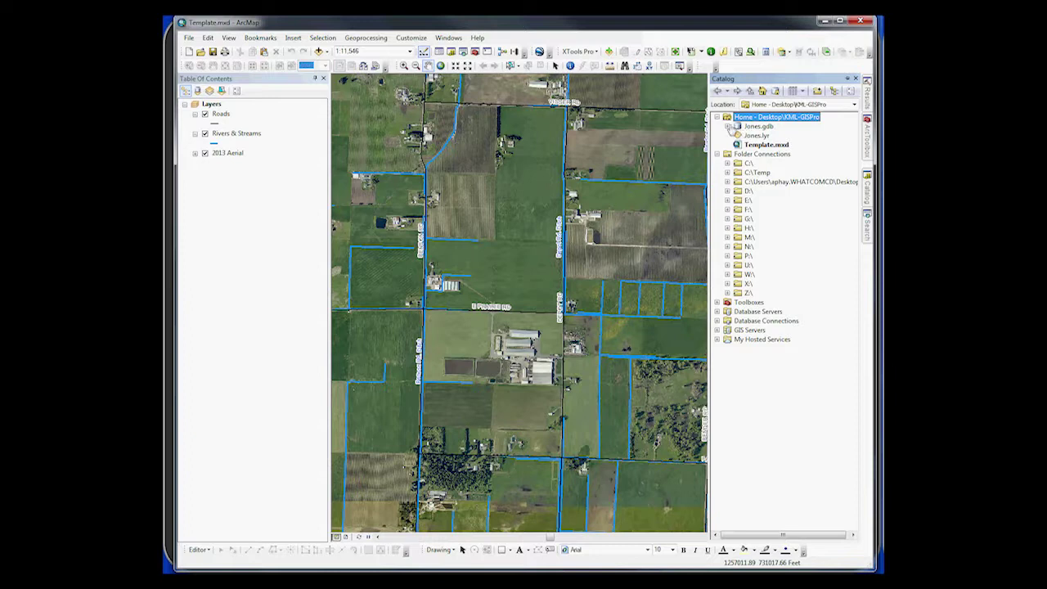
pyautogui.click(728, 126)
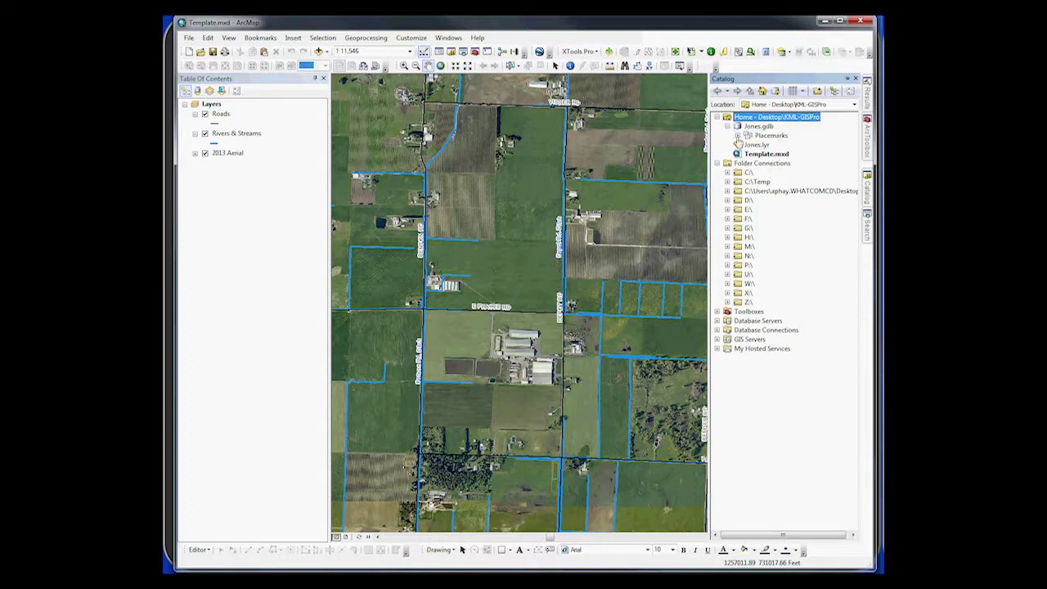
pyautogui.click(738, 136)
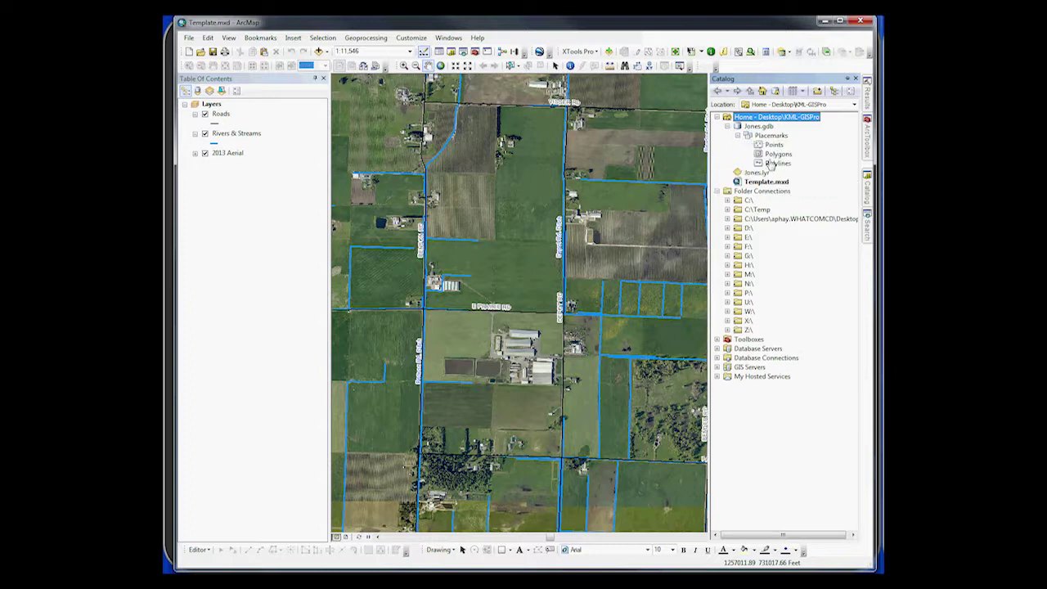
pyautogui.click(727, 126)
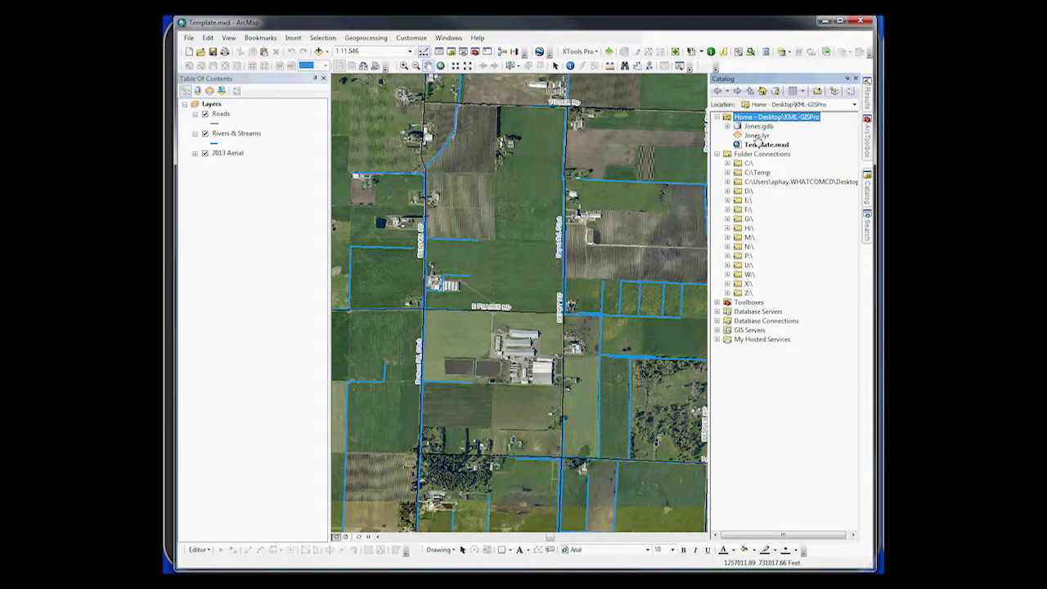
pyautogui.click(757, 135)
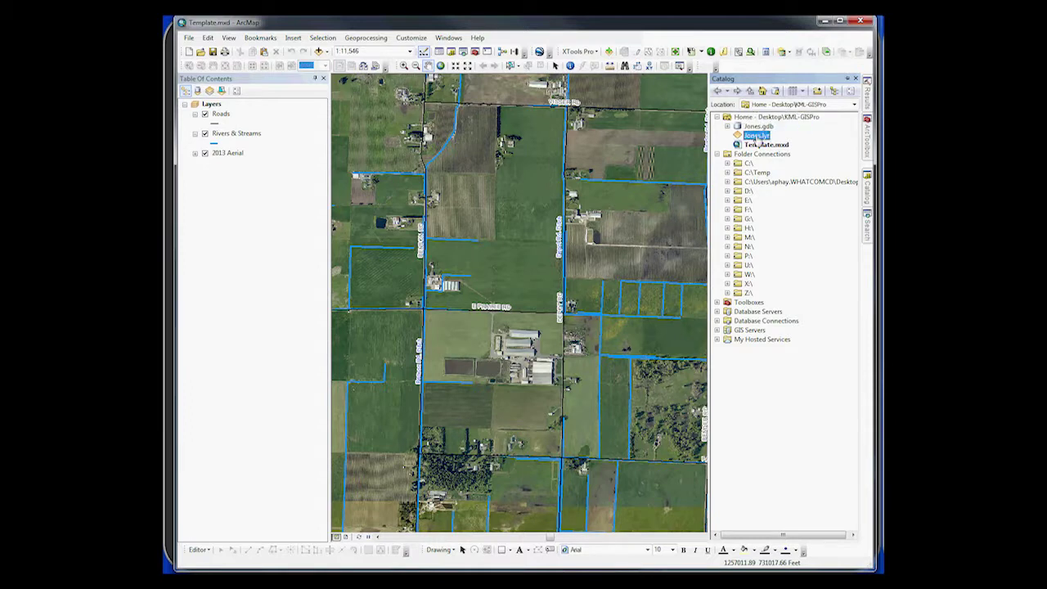
pyautogui.moveTo(757, 135); pyautogui.dragTo(495, 134)
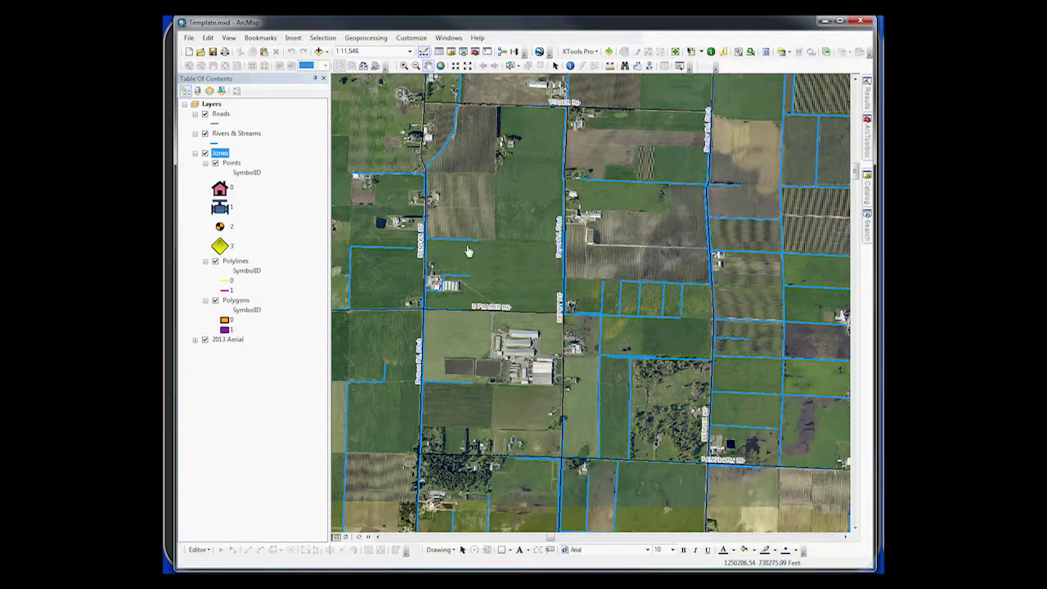
# Zoom to the Jones layer, then close in at 1:1,000 on the labelled Drain points
pyautogui.click(225, 159)
pyautogui.rightClick(225, 157)
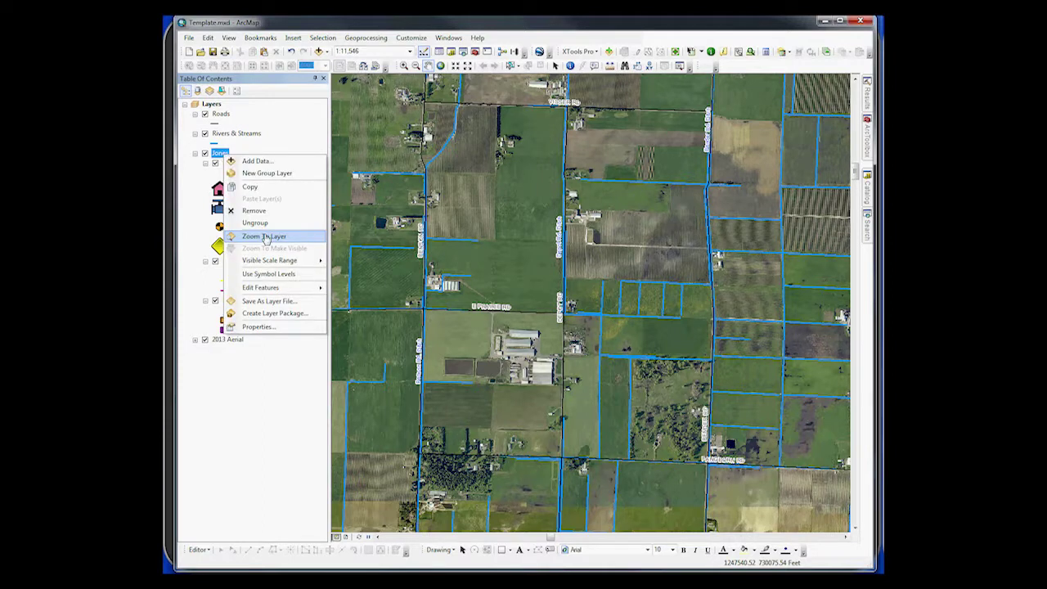
pyautogui.click(266, 236)
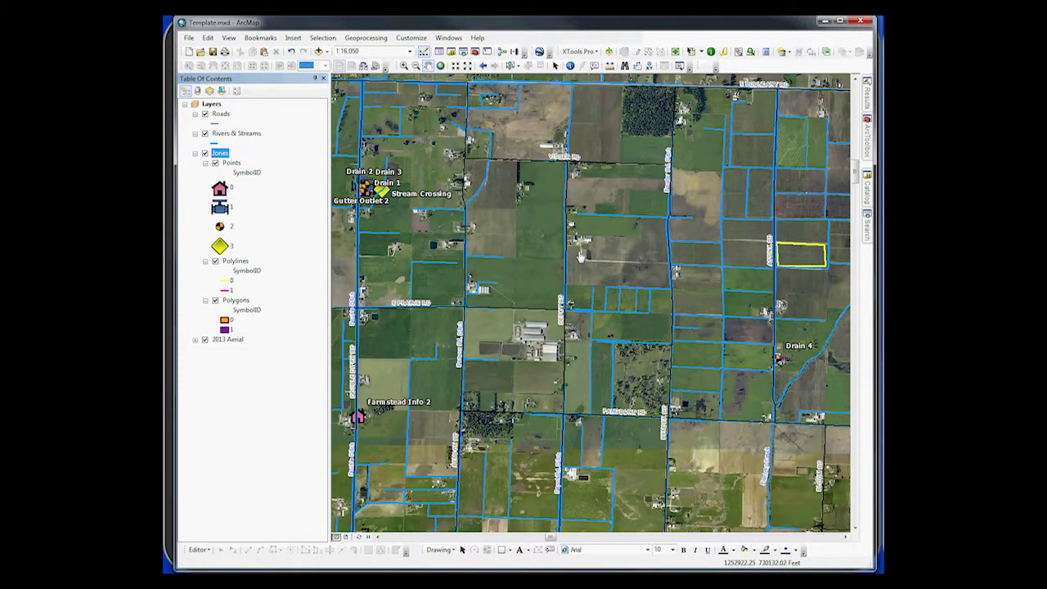
pyautogui.moveTo(412, 238); pyautogui.dragTo(533, 304)
pyautogui.scroll(2, 532, 305)
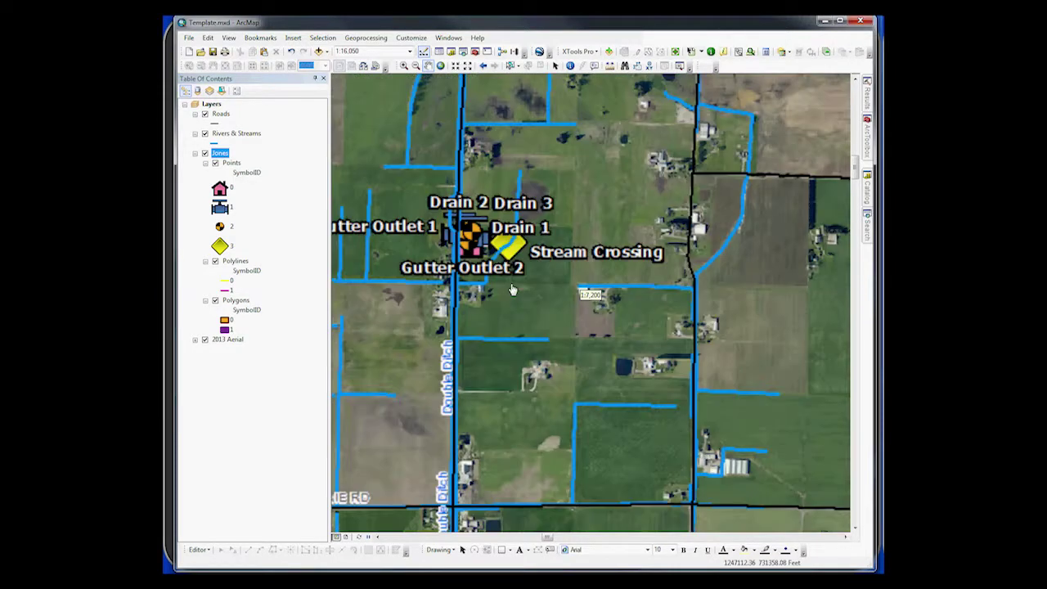
pyautogui.press('Left')
pyautogui.press('Up')
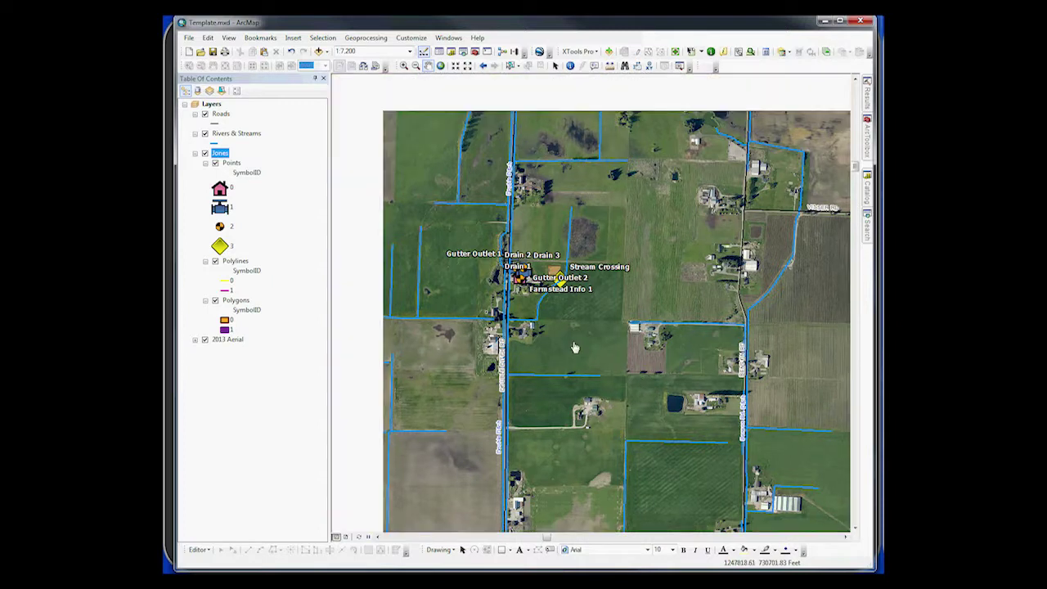
pyautogui.scroll(1, 533, 271)
pyautogui.scroll(2, 536, 276)
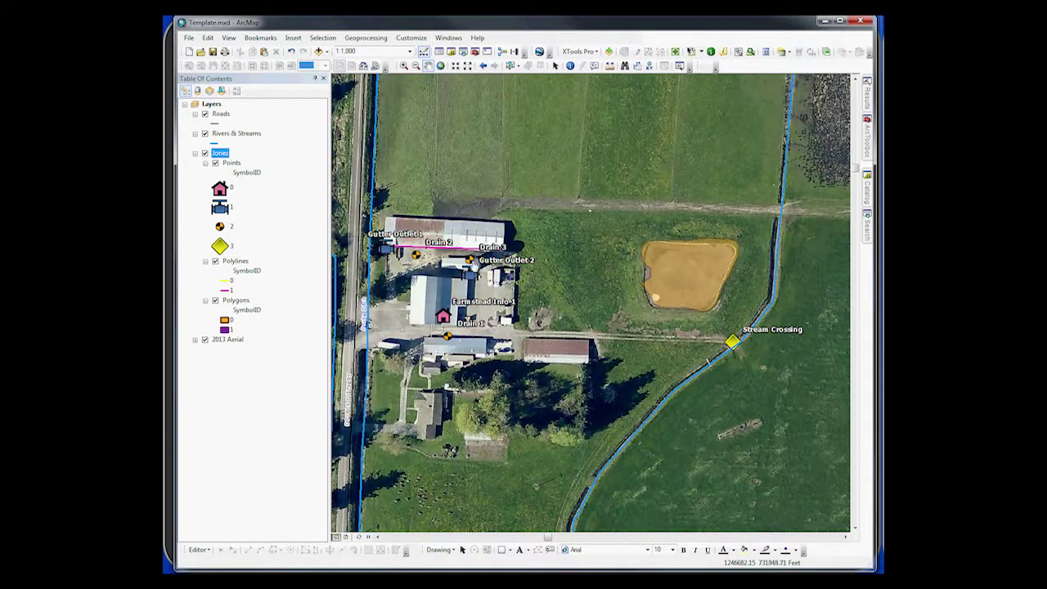
# Identify the Gutter Outlet 2 point to list its attributes, including SymbolID 1
pyautogui.click(570, 66)
pyautogui.click(472, 280)
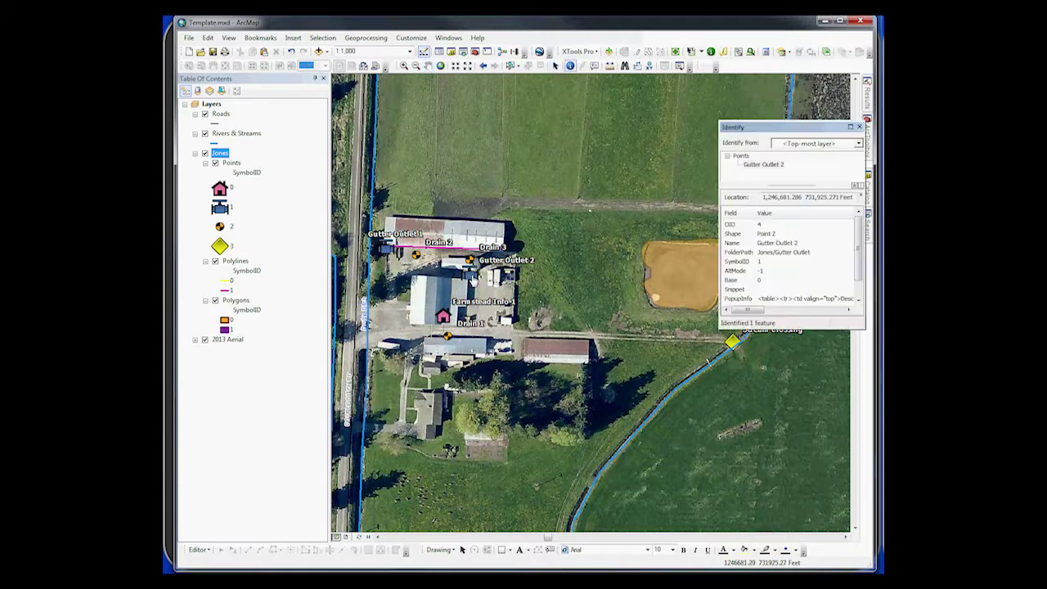